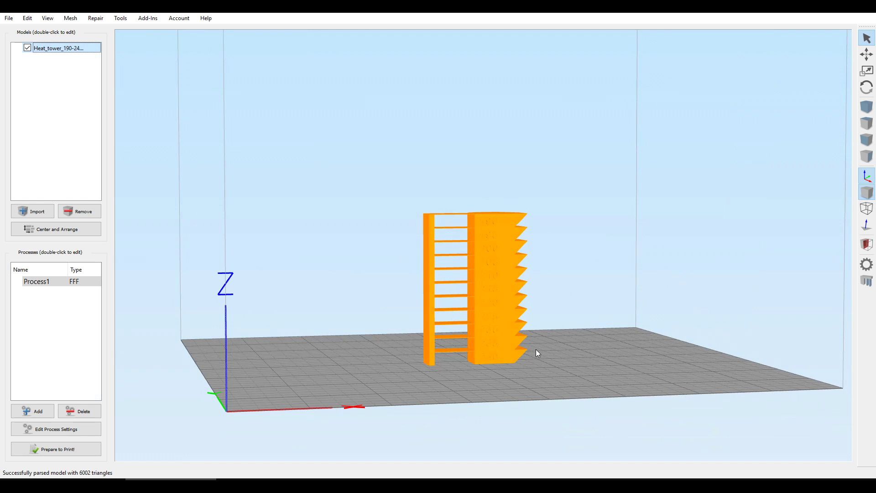
# Orbit the view around the imported heat tower model on the build plate.
pyautogui.moveTo(535, 349); pyautogui.dragTo(498, 378)
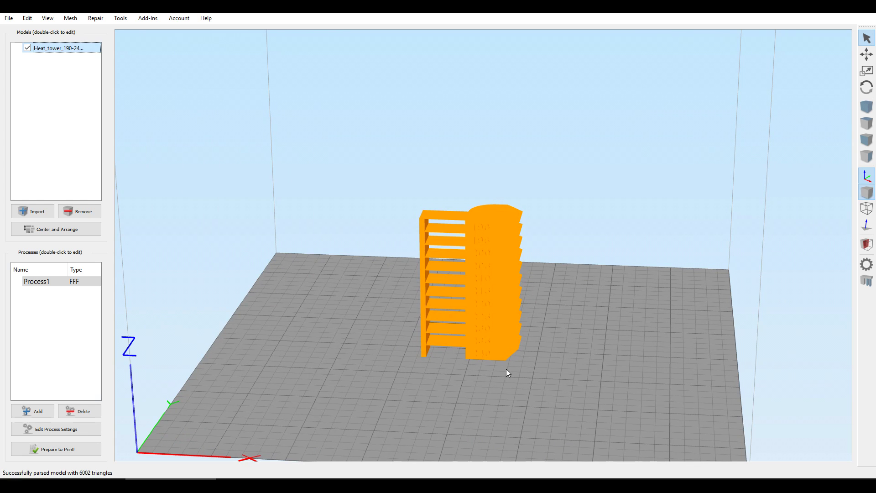
# In Process1's temperature settings, add a second setpoint of 235° at layer 26.
pyautogui.moveTo(489, 226); pyautogui.dragTo(113, 300)
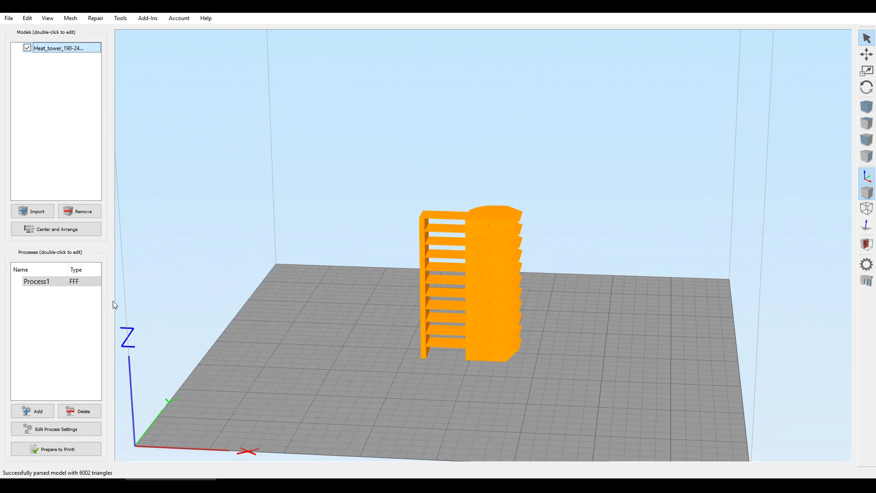
pyautogui.doubleClick(82, 291)
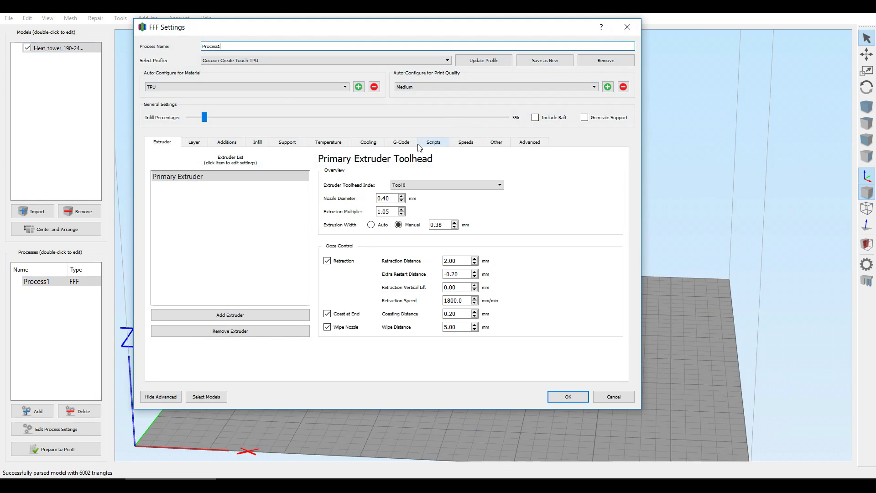
pyautogui.click(328, 143)
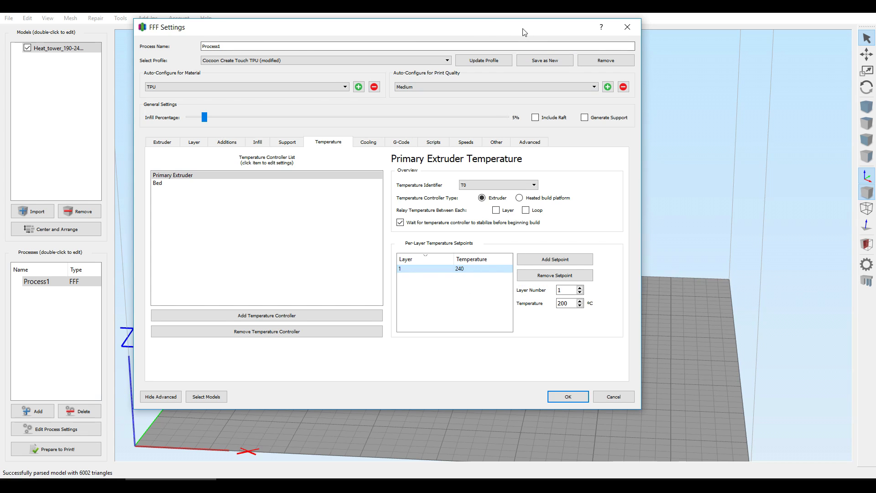
pyautogui.moveTo(520, 28); pyautogui.dragTo(743, 39)
pyautogui.click(729, 265)
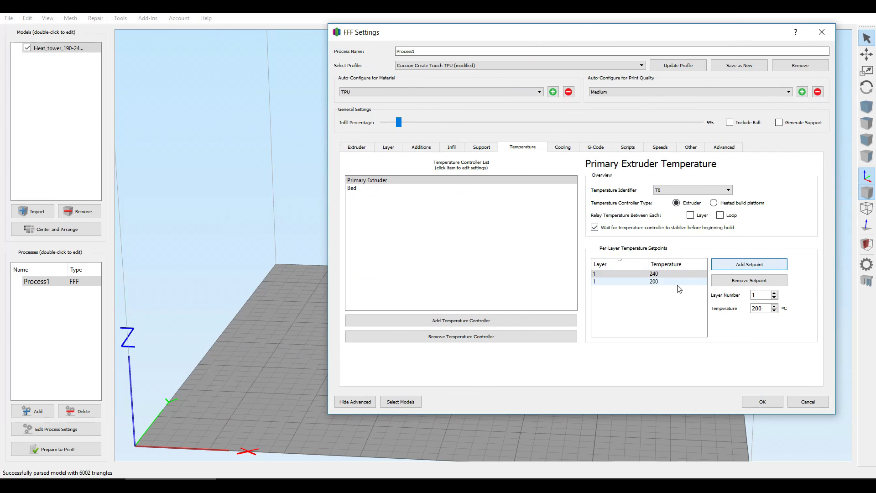
pyautogui.click(647, 282)
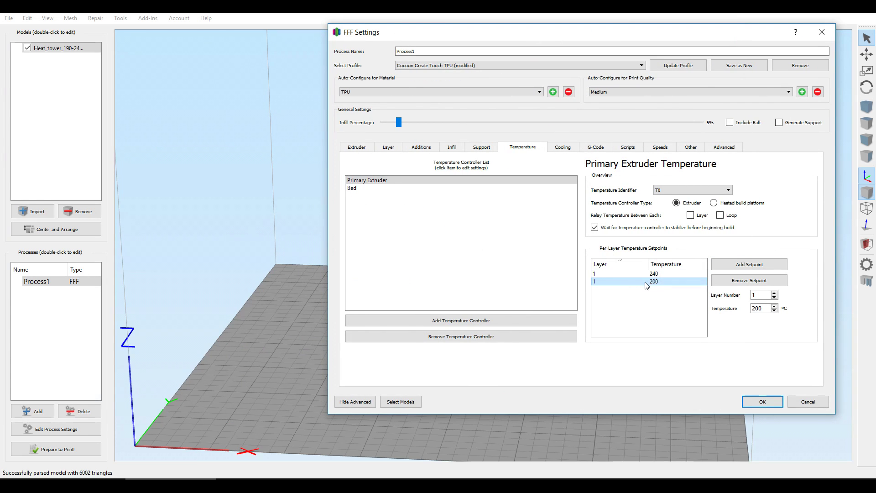
pyautogui.doubleClick(600, 282)
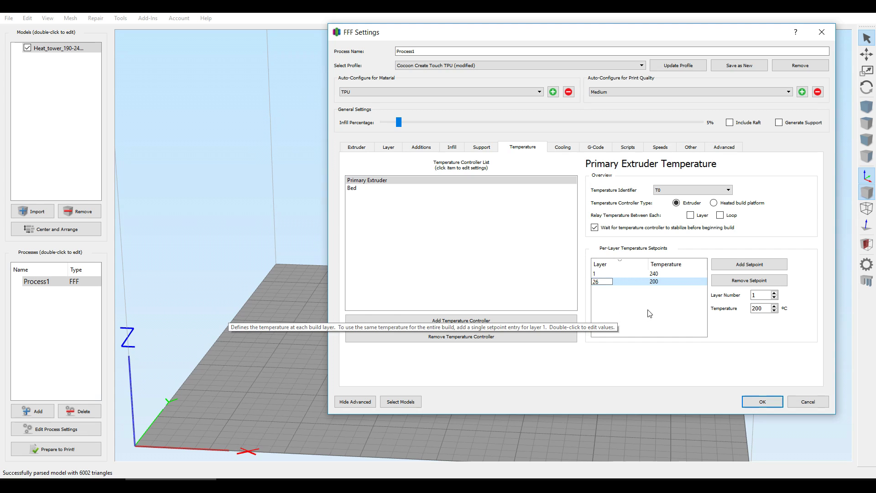
pyautogui.doubleClick(659, 282)
pyautogui.write('235')
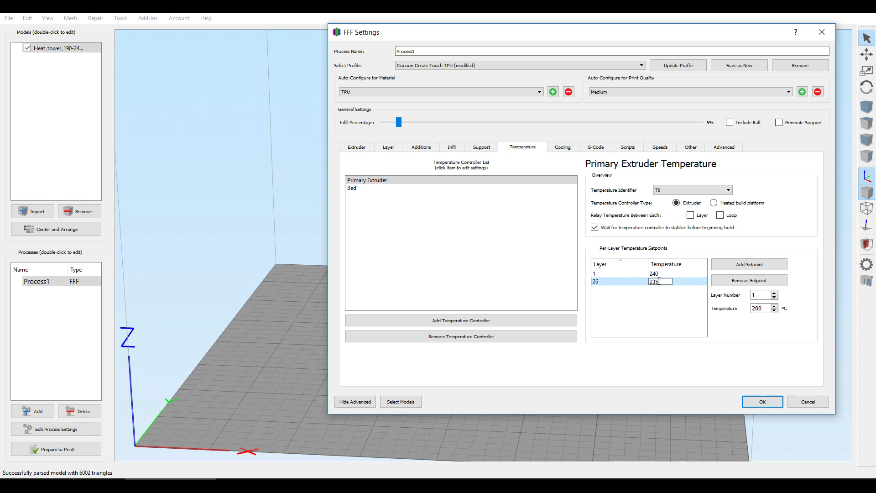
pyautogui.press('Return')
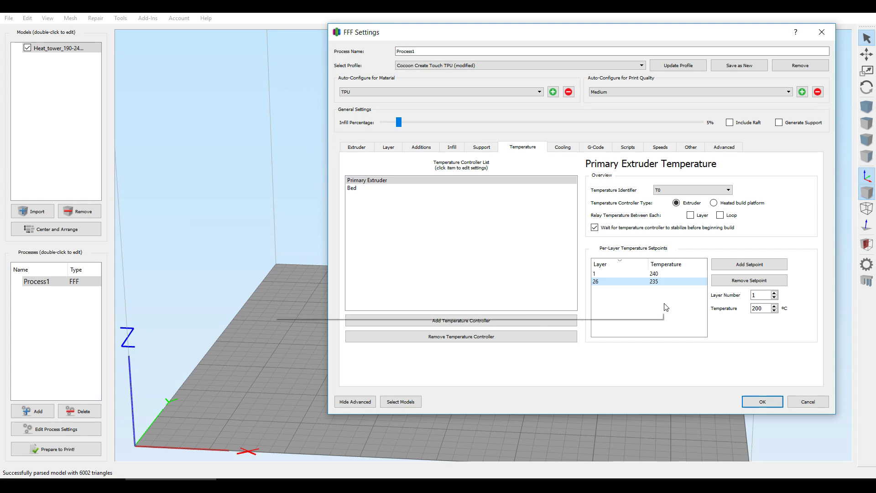
# Add the remaining setpoints down to 190° at layer 250, then save and slice.
pyautogui.click(749, 264)
pyautogui.write('51')
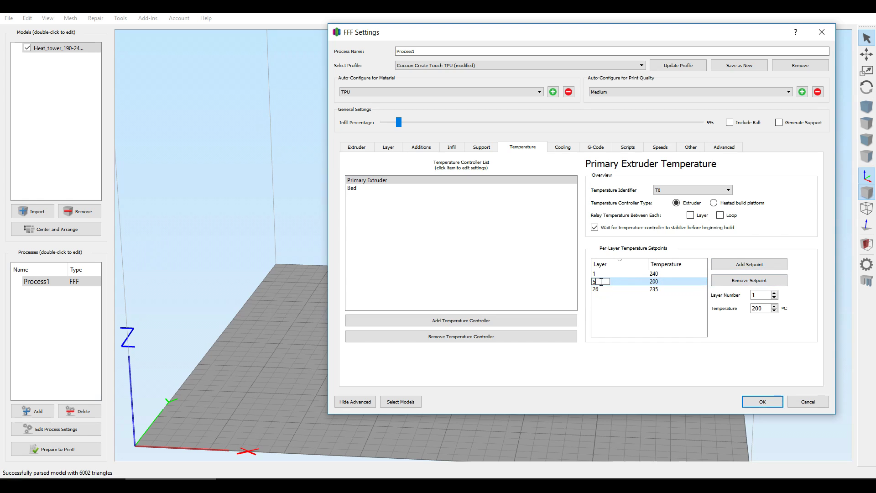
pyautogui.click(657, 289)
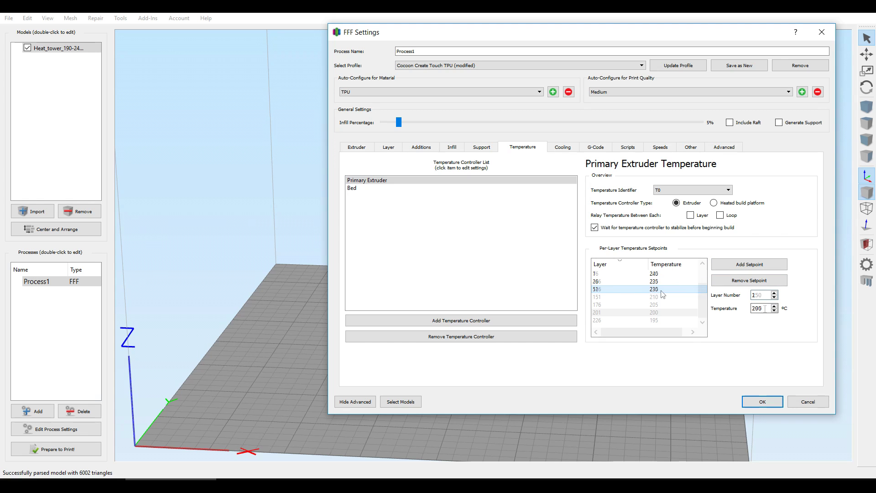
pyautogui.write('190')
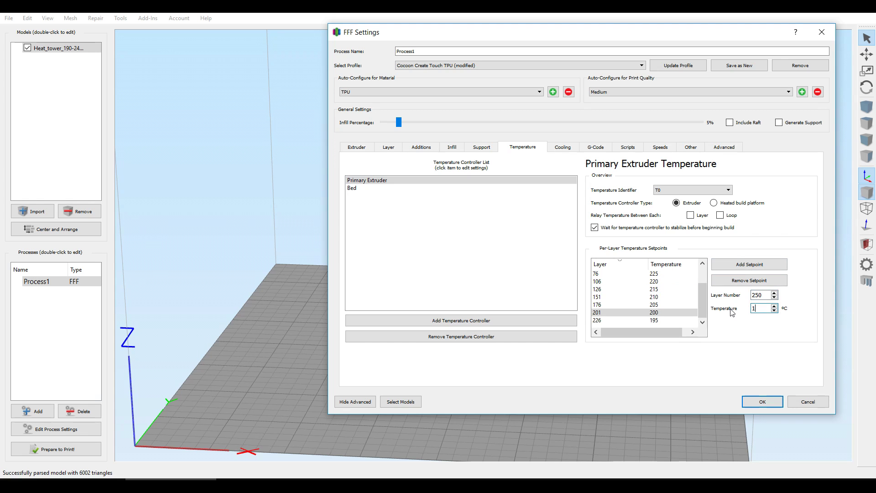
pyautogui.click(749, 265)
pyautogui.scroll(2, 710, 280)
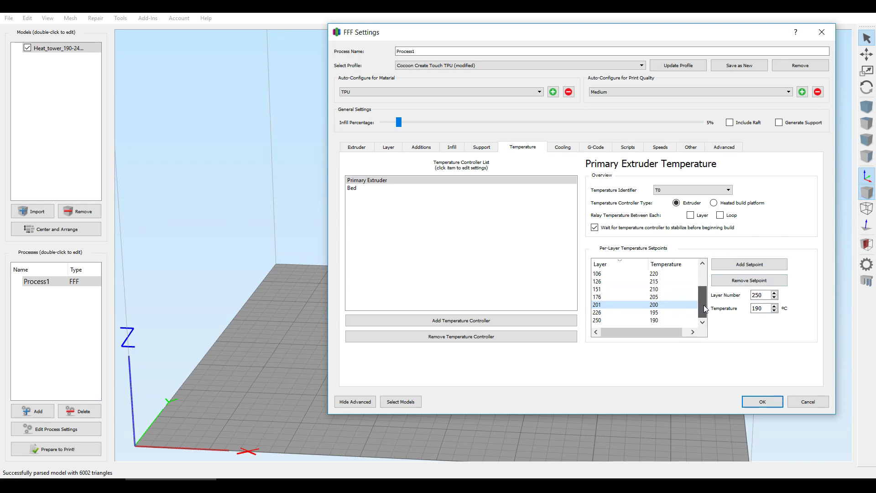
pyautogui.scroll(-2, 707, 292)
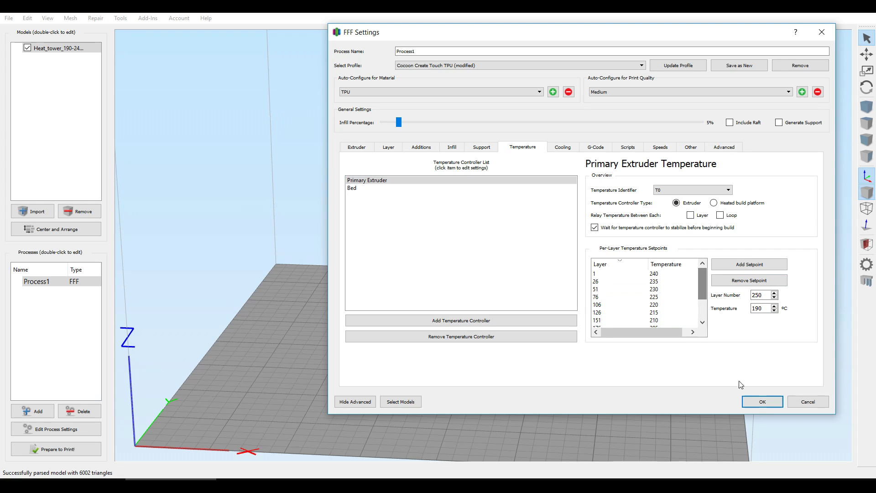
pyautogui.click(755, 402)
pyautogui.click(56, 449)
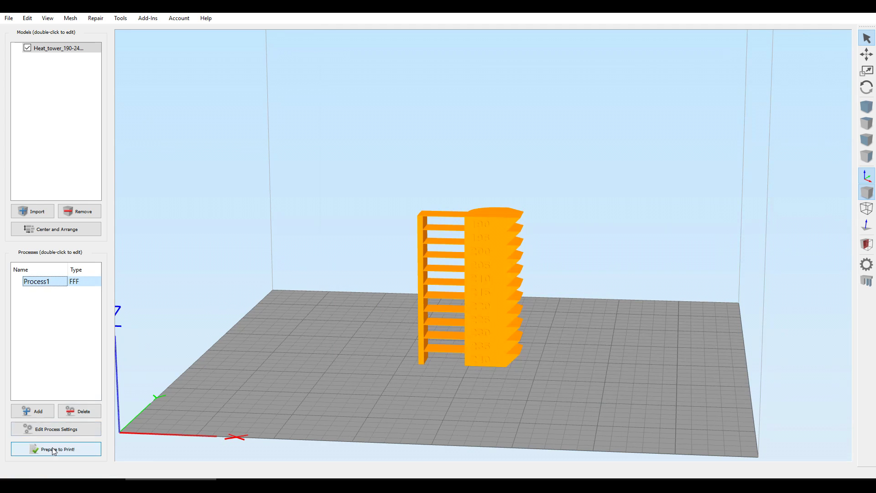
# Orbit the sliced heat tower preview to inspect its toolpaths.
pyautogui.moveTo(530, 268); pyautogui.dragTo(565, 333)
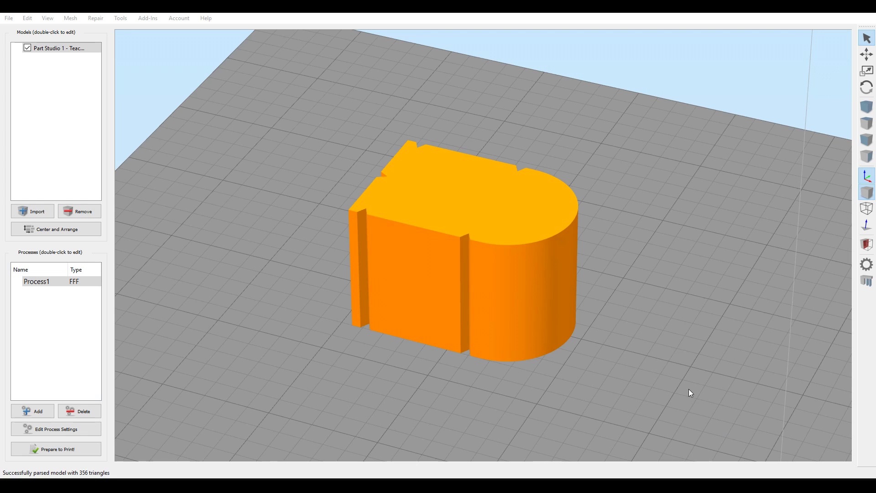
# Set Process1 to 0 top and bottom solid layers and 0% infill.
pyautogui.doubleClick(48, 280)
pyautogui.click(387, 146)
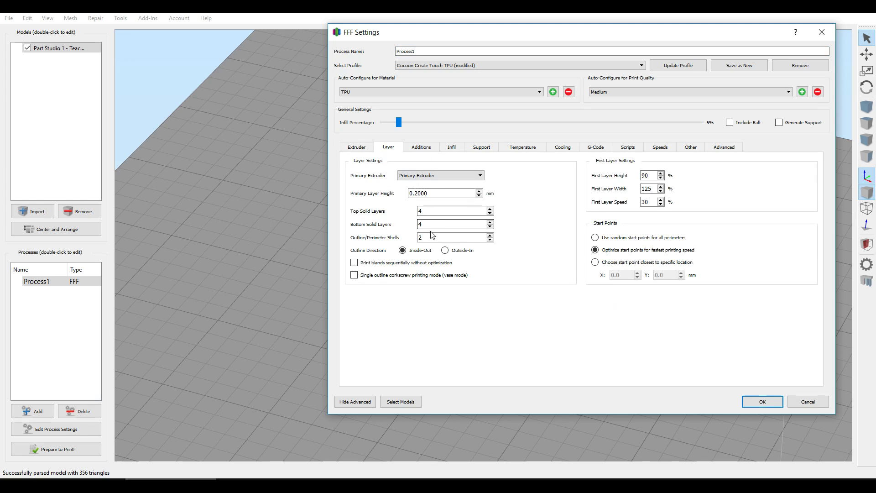
pyautogui.doubleClick(420, 211)
pyautogui.write('00')
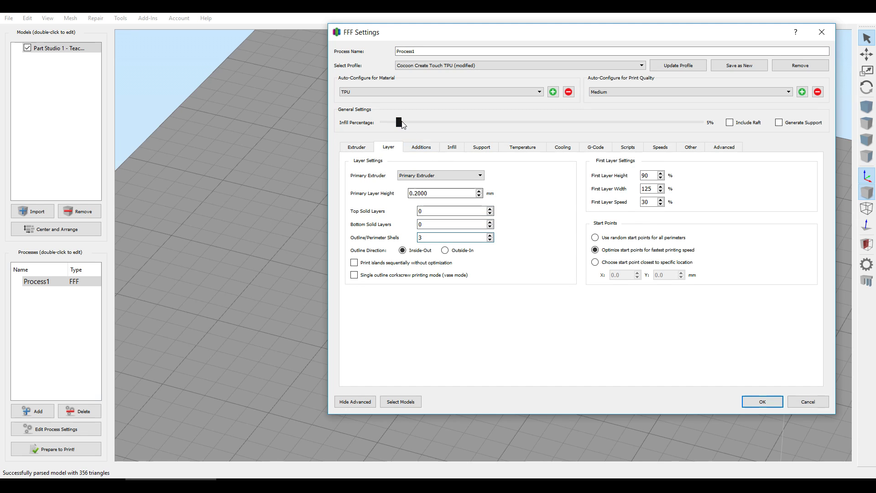
pyautogui.moveTo(400, 122); pyautogui.dragTo(371, 125)
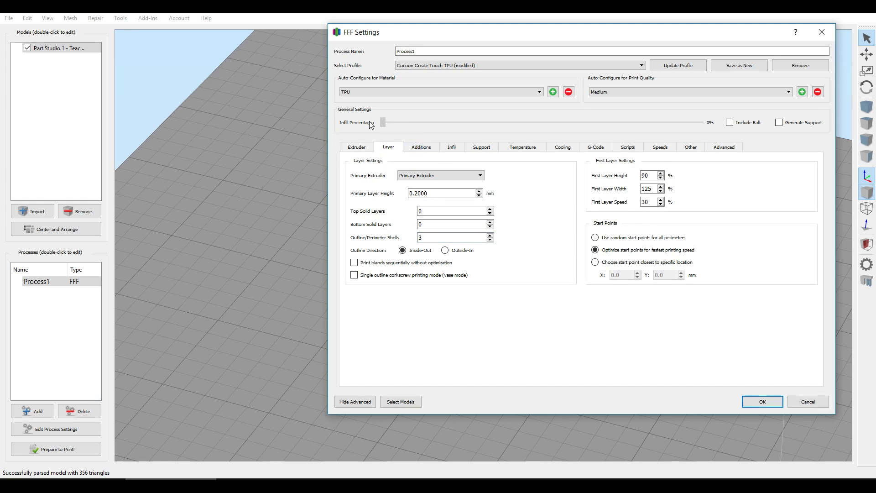
pyautogui.click(762, 401)
# Slice the speed test block and inspect the preview from above and side-on.
pyautogui.click(55, 446)
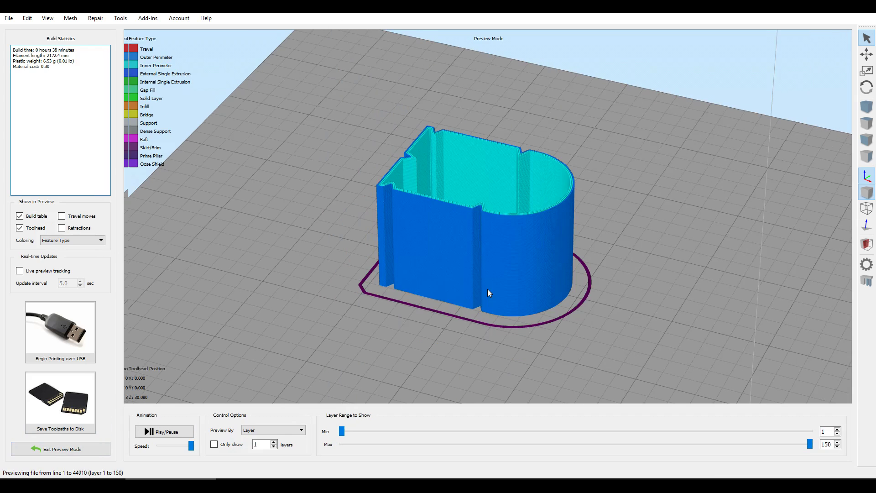
pyautogui.moveTo(341, 207); pyautogui.dragTo(364, 276)
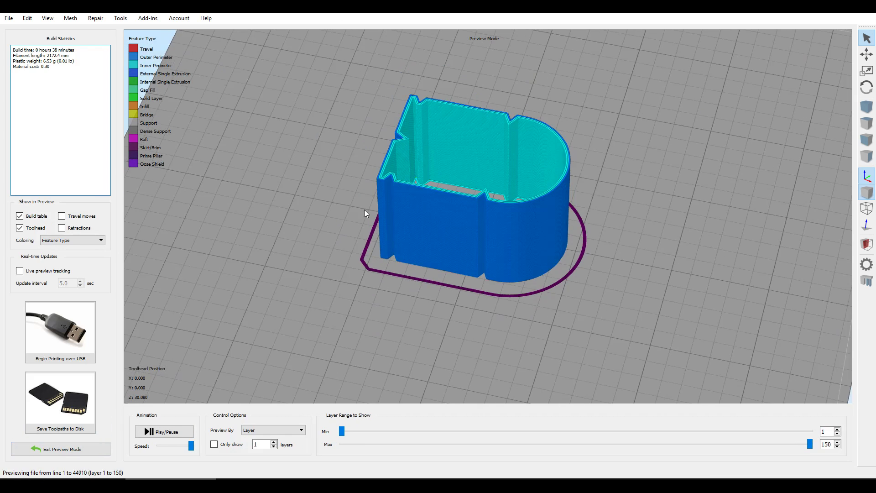
pyautogui.moveTo(364, 209); pyautogui.dragTo(346, 199)
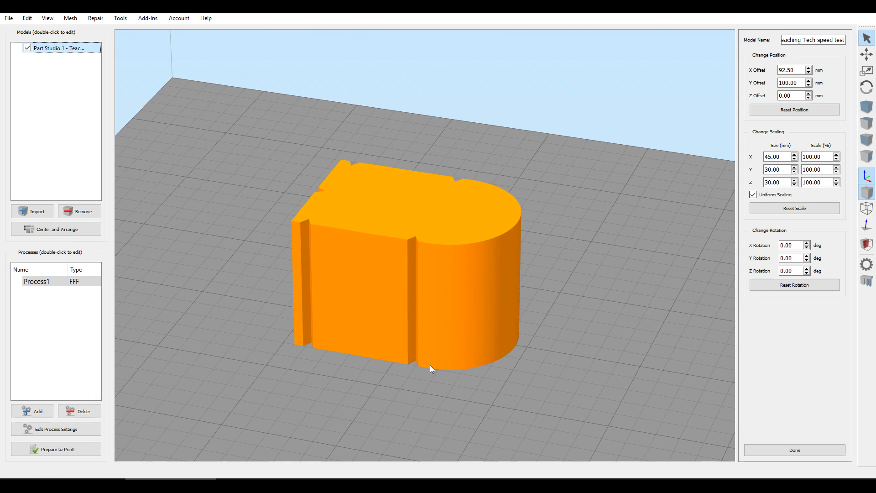
# Give Process1 a 3000 mm/min default speed and enable start and stop printing heights.
pyautogui.click(793, 449)
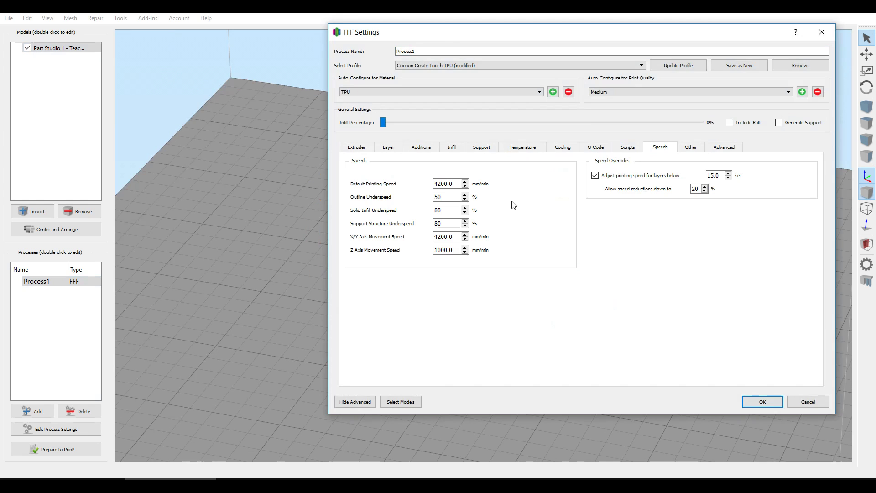
pyautogui.moveTo(455, 183); pyautogui.dragTo(411, 188)
pyautogui.write('3000')
pyautogui.click(721, 151)
pyautogui.click(363, 178)
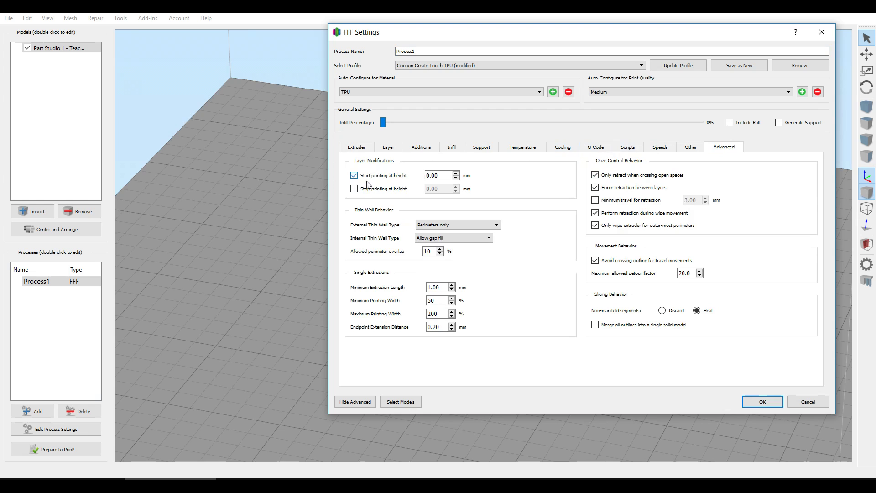
pyautogui.click(368, 189)
pyautogui.moveTo(445, 186); pyautogui.dragTo(390, 188)
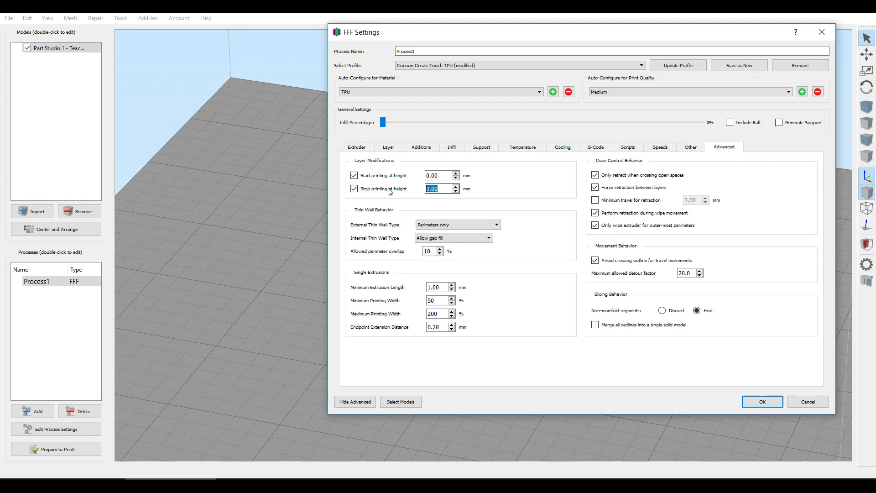
pyautogui.click(750, 400)
# Add further processes with their own speeds and 5 mm bands, ending with Process6 at 25–30 mm.
pyautogui.click(33, 411)
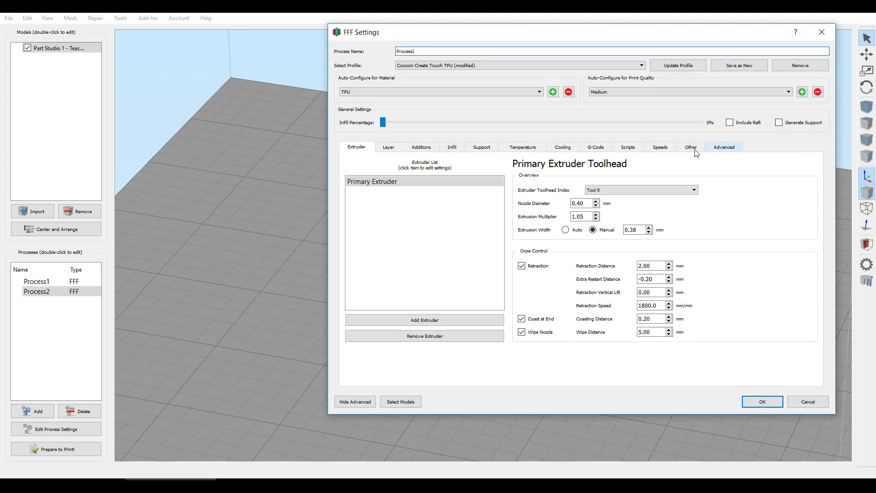
pyautogui.click(658, 148)
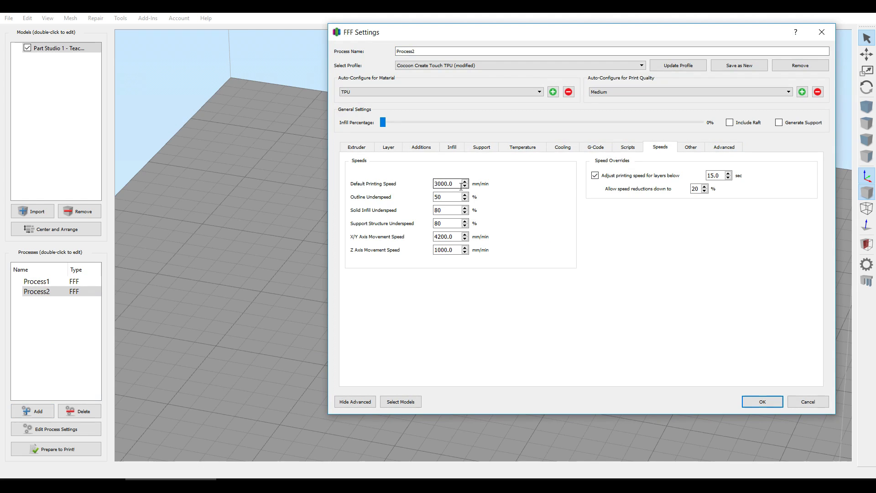
pyautogui.doubleClick(445, 184)
pyautogui.write('360')
pyautogui.click(724, 146)
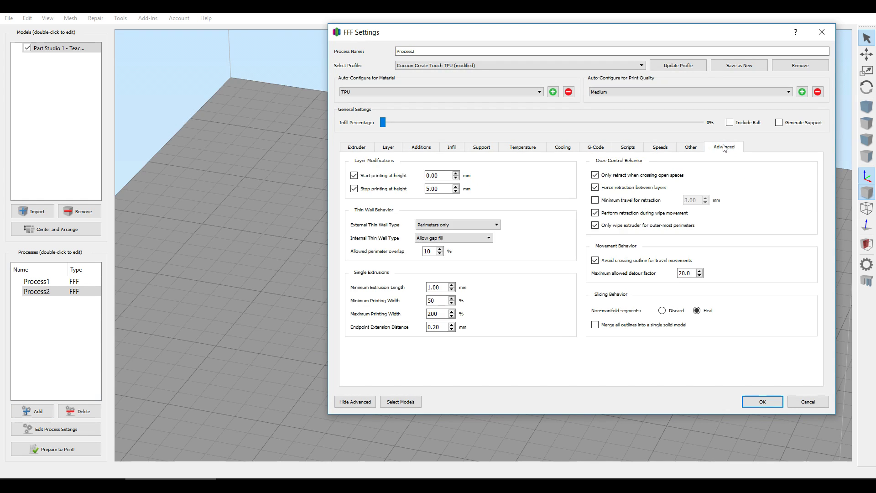
pyautogui.doubleClick(435, 176)
pyautogui.write('5')
pyautogui.press('Tab')
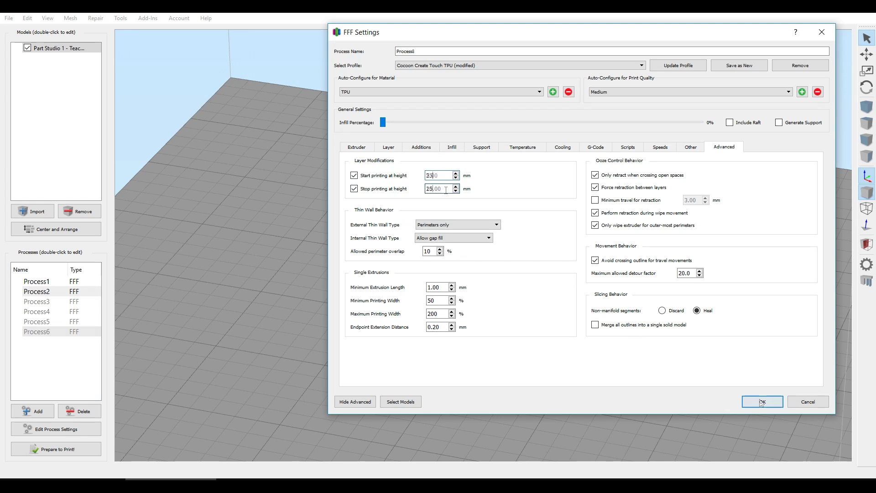
pyautogui.press('Tab')
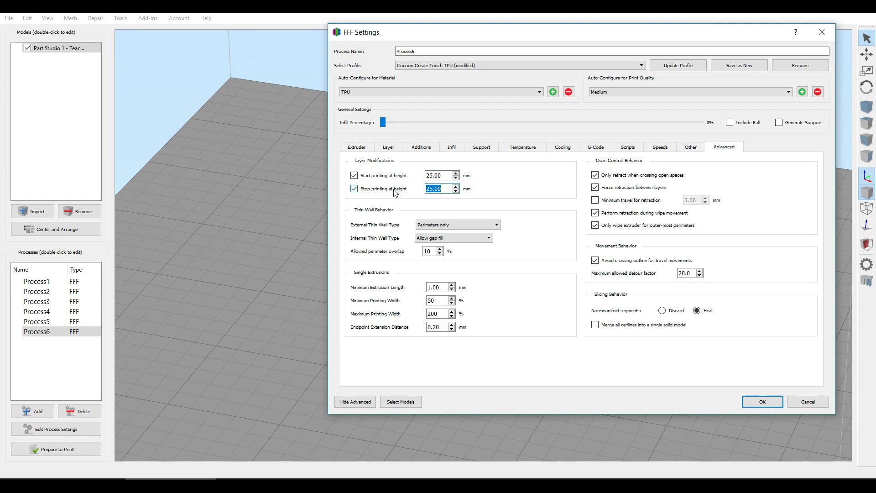
pyautogui.write('30')
pyautogui.click(744, 402)
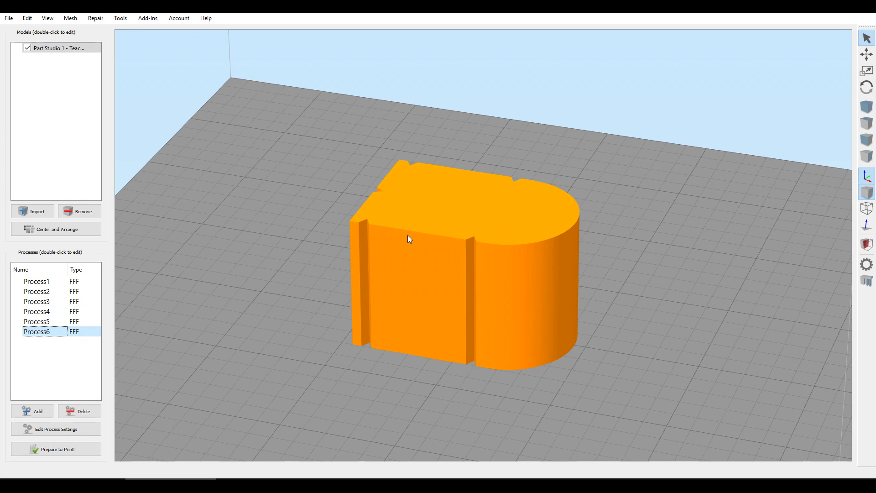
# Slice the speed test with all six processes selected together.
pyautogui.click(60, 446)
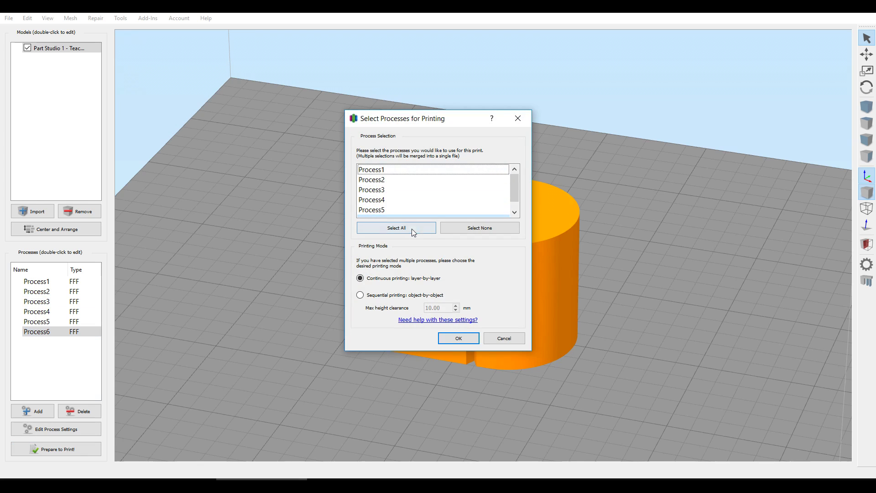
pyautogui.click(411, 229)
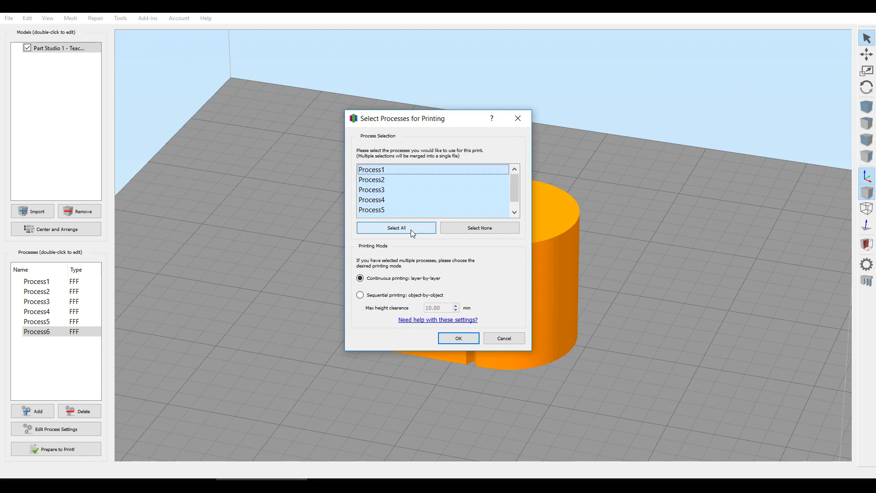
pyautogui.click(453, 340)
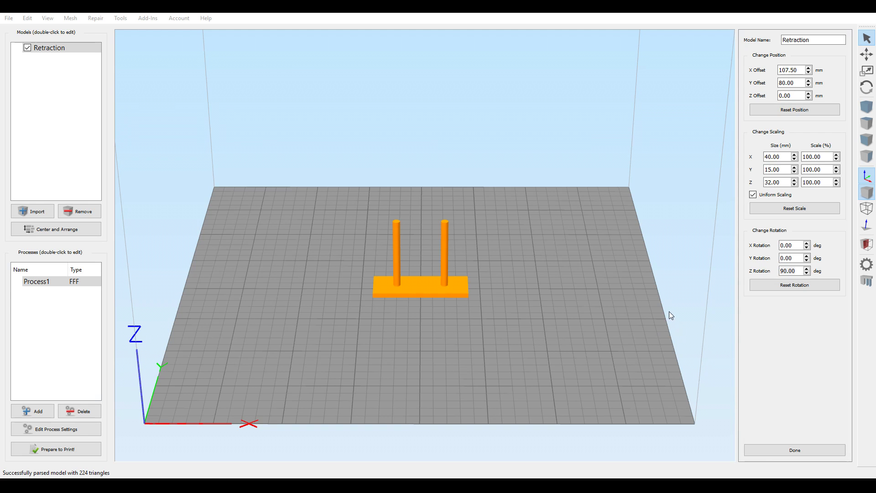
# Open Process1's settings for the Retraction test and select the retraction distance value.
pyautogui.click(793, 450)
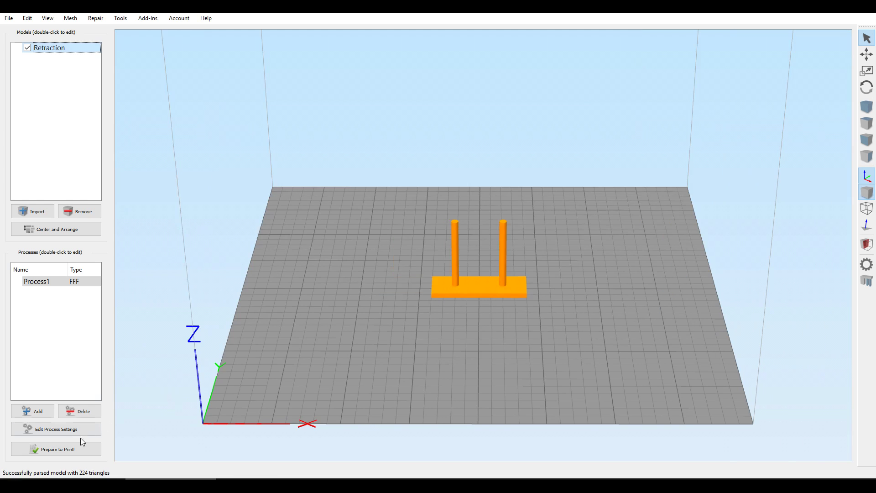
pyautogui.doubleClick(69, 282)
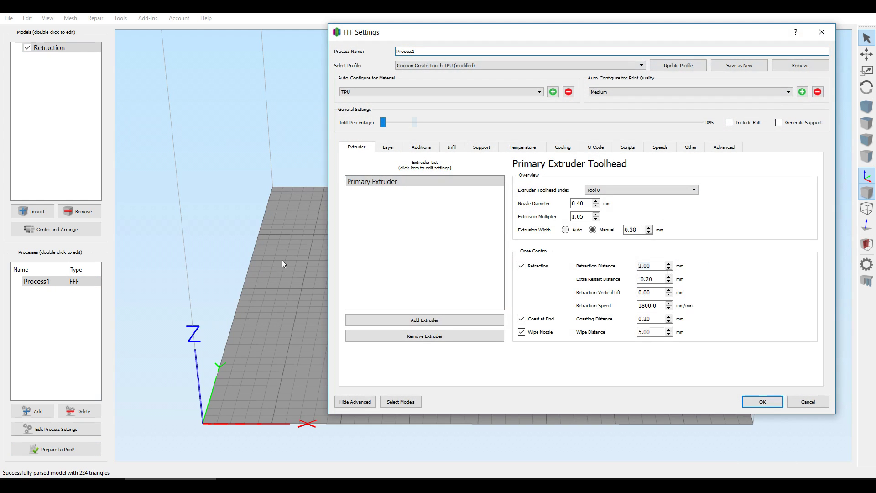
pyautogui.click(669, 268)
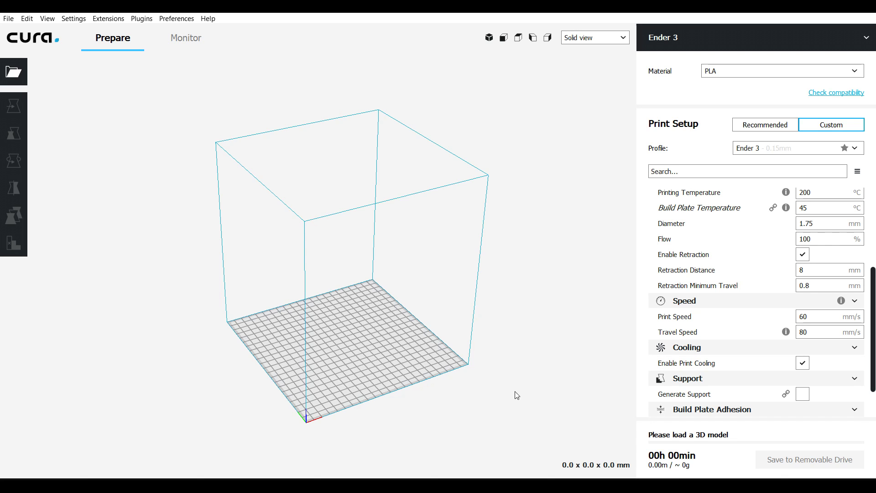
# Filter Cura's setting visibility by 'retra' and toggle Retraction Distance off and back on.
pyautogui.click(77, 21)
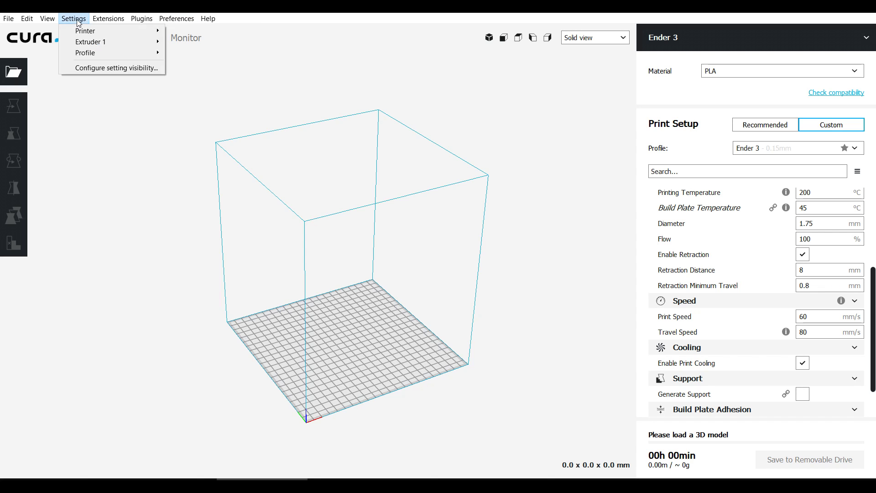
pyautogui.click(97, 68)
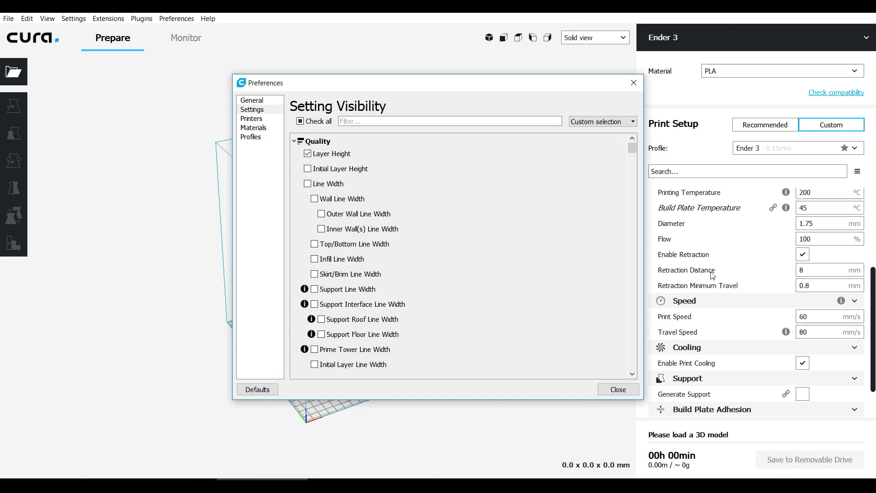
pyautogui.click(394, 121)
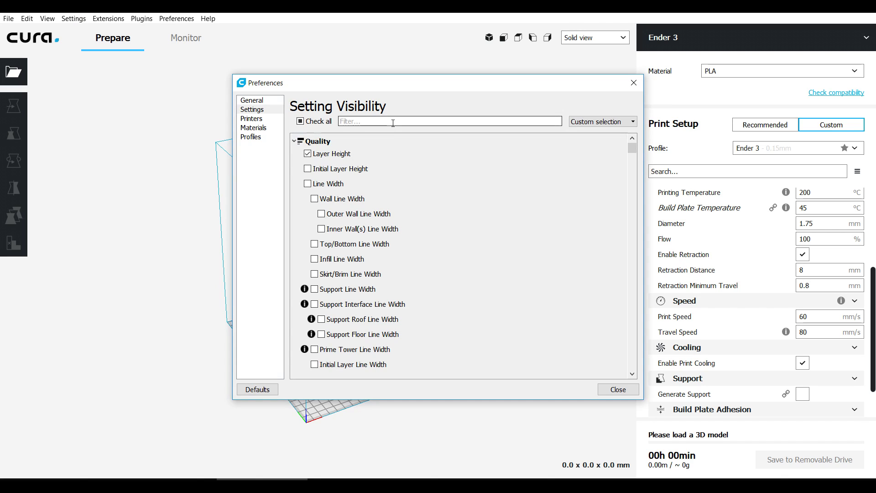
pyautogui.write('retract')
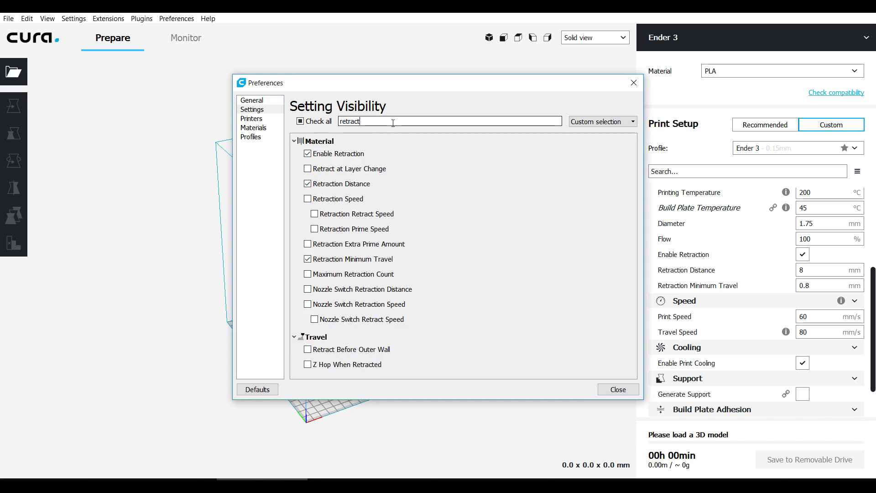
pyautogui.click(308, 183)
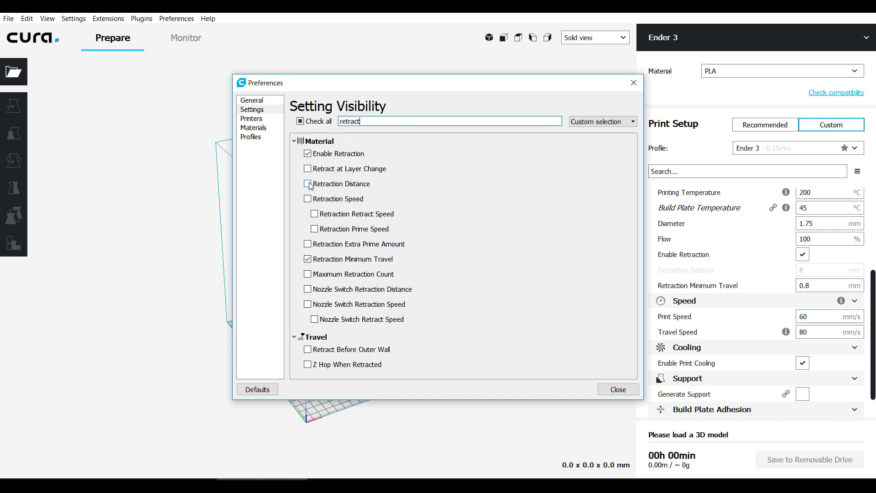
pyautogui.click(308, 183)
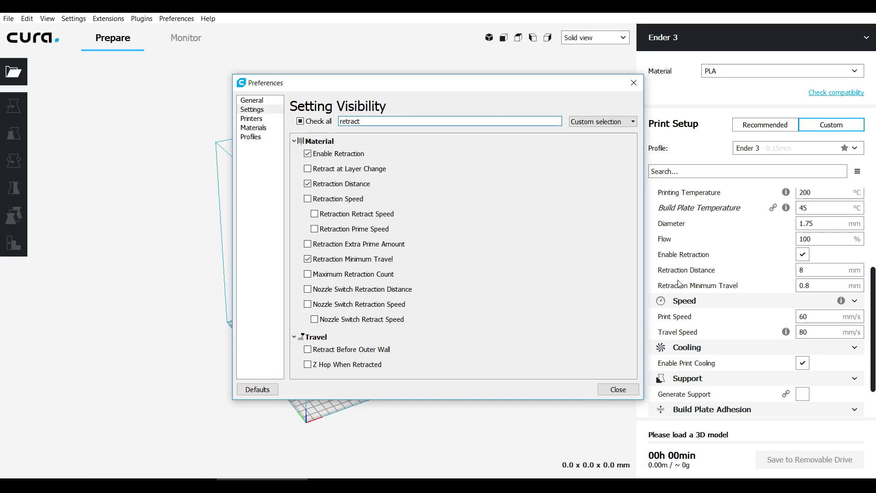